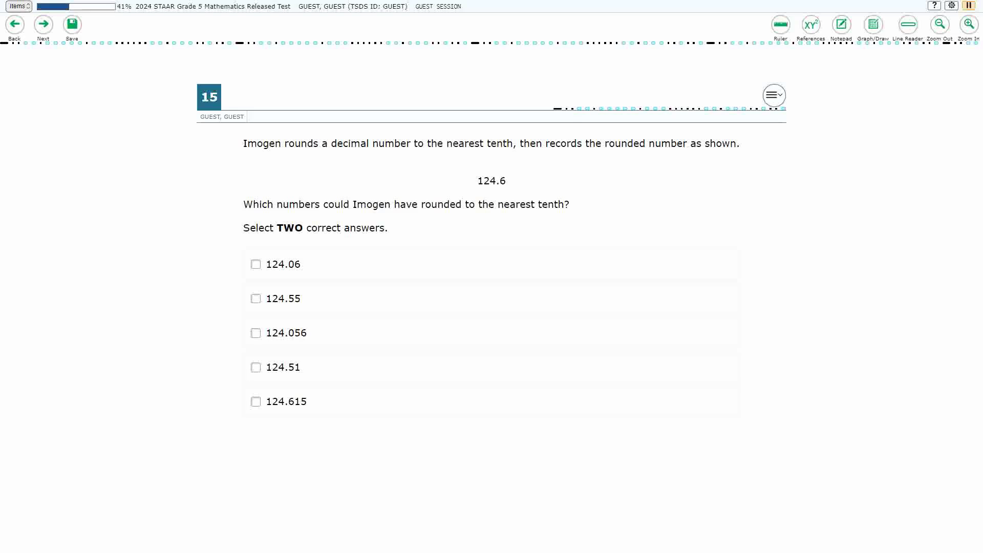
Check answers 124.06, 124.55 and 124.056, then uncheck 124.55.
{"action": "left_click", "coordinate": [255, 264]}
{"action": "left_click", "coordinate": [256, 299]}
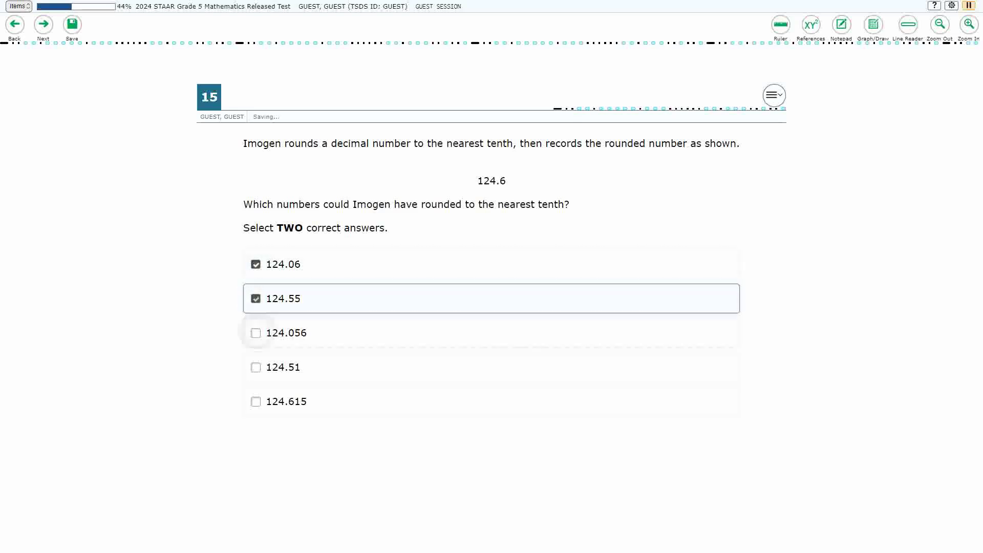
{"action": "left_click", "coordinate": [255, 333]}
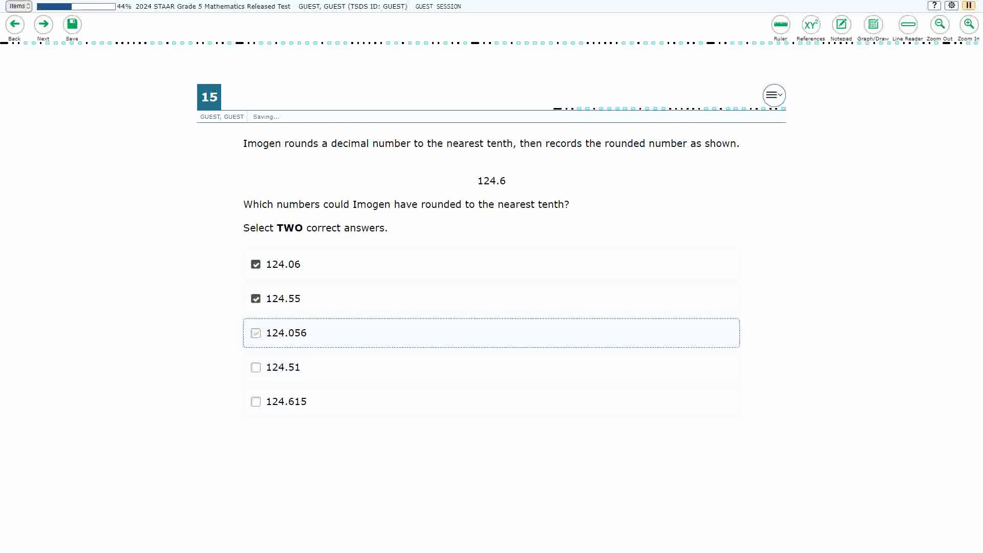
{"action": "left_click", "coordinate": [256, 299]}
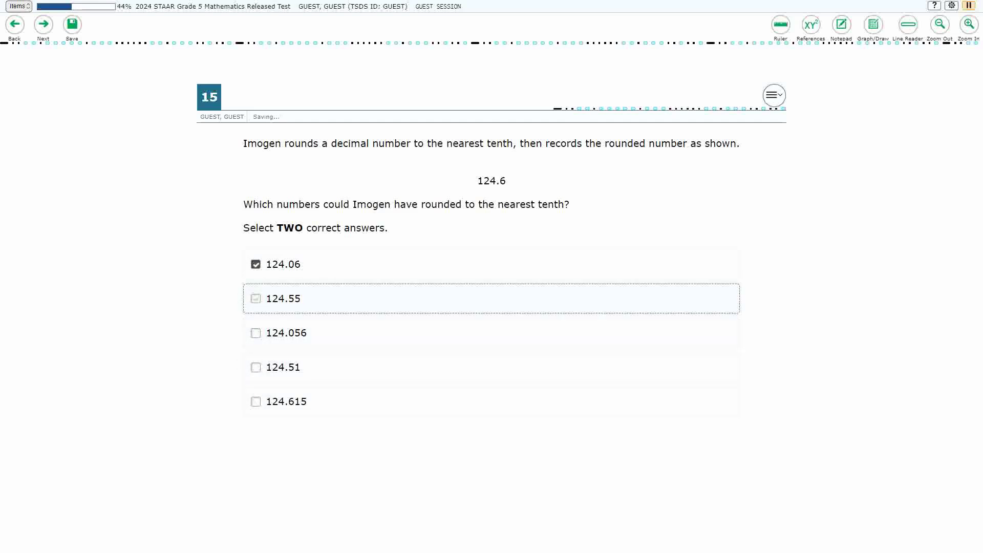
Stay on item 15 after the unanswered-parts warning, clear 124.06, and open Graph/Draw.
{"action": "left_click", "coordinate": [43, 24]}
{"action": "left_click", "coordinate": [716, 308]}
{"action": "left_click", "coordinate": [256, 264]}
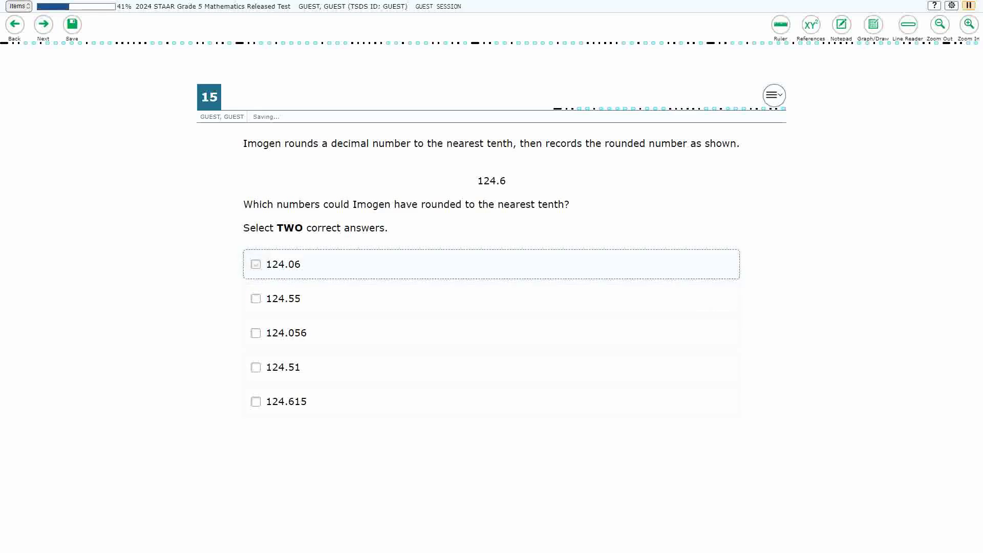
{"action": "left_click", "coordinate": [873, 25]}
Expand the graph paper full-screen, make its grid fully transparent, and underline 'tenth' in red.
{"action": "left_click", "coordinate": [806, 471]}
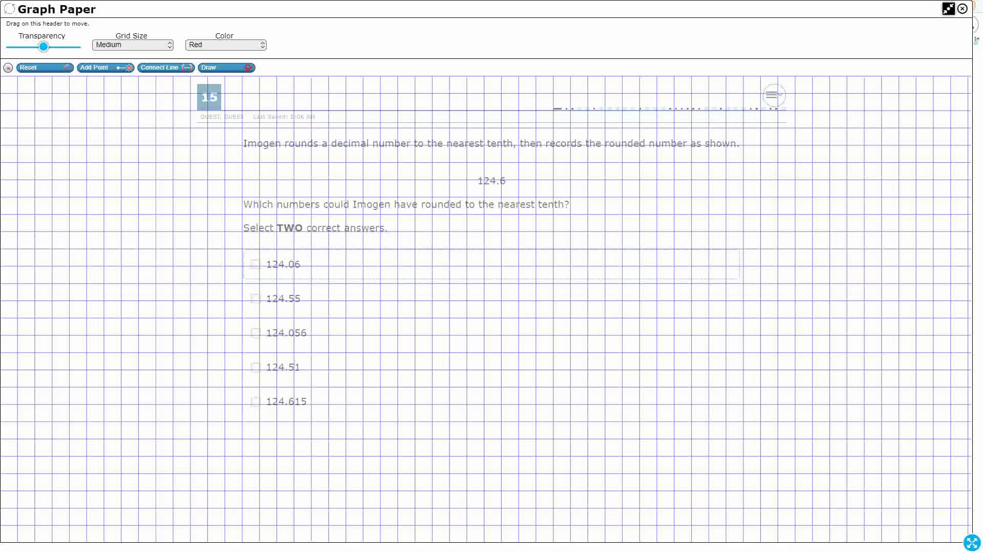
{"action": "left_click_drag", "start_coordinate": [44, 47], "coordinate": [75, 46]}
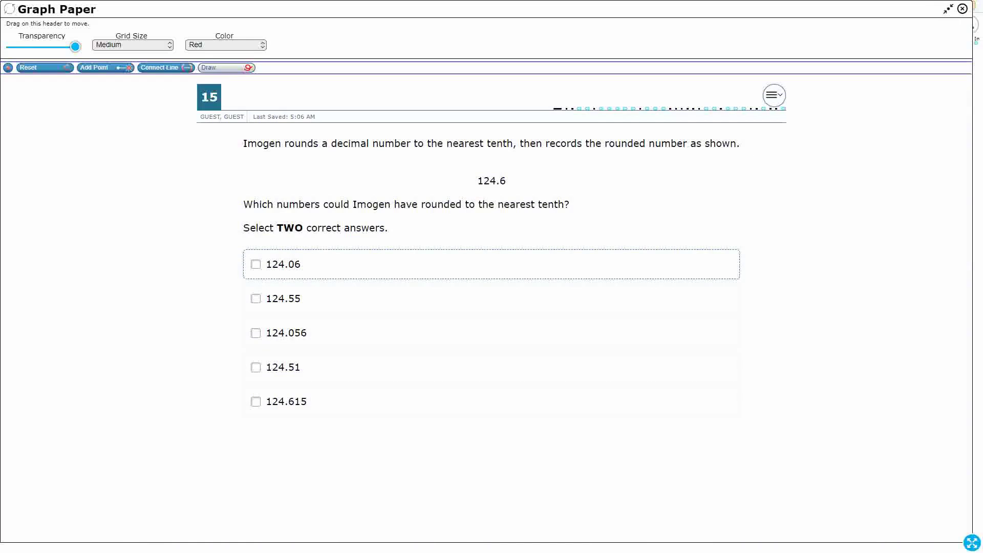
{"action": "mouse_move", "coordinate": [485, 151]}
{"action": "left_mouse_down"}
{"action": "mouse_move", "coordinate": [508, 153]}
{"action": "mouse_move", "coordinate": [513, 193]}
{"action": "mouse_move", "coordinate": [479, 172]}
{"action": "left_mouse_up"}
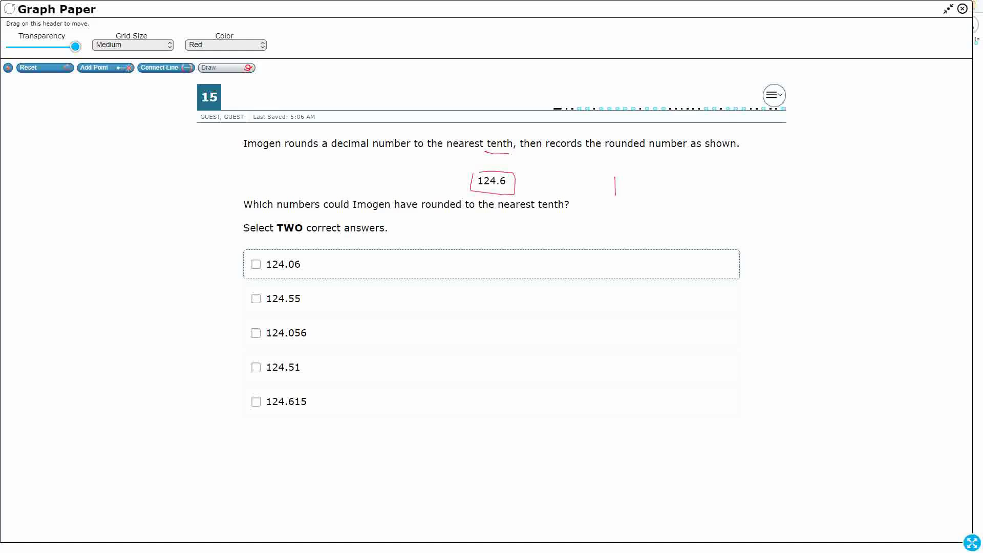
Write 124.06 with a +1 above the tenths, round it to 124.10, and slash the 6.
{"action": "mouse_move", "coordinate": [625, 177]}
{"action": "left_mouse_down"}
{"action": "mouse_move", "coordinate": [640, 195]}
{"action": "mouse_move", "coordinate": [686, 177]}
{"action": "mouse_move", "coordinate": [694, 185]}
{"action": "left_mouse_up"}
{"action": "left_click", "coordinate": [665, 193]}
{"action": "left_click_drag", "start_coordinate": [707, 155], "coordinate": [689, 165]}
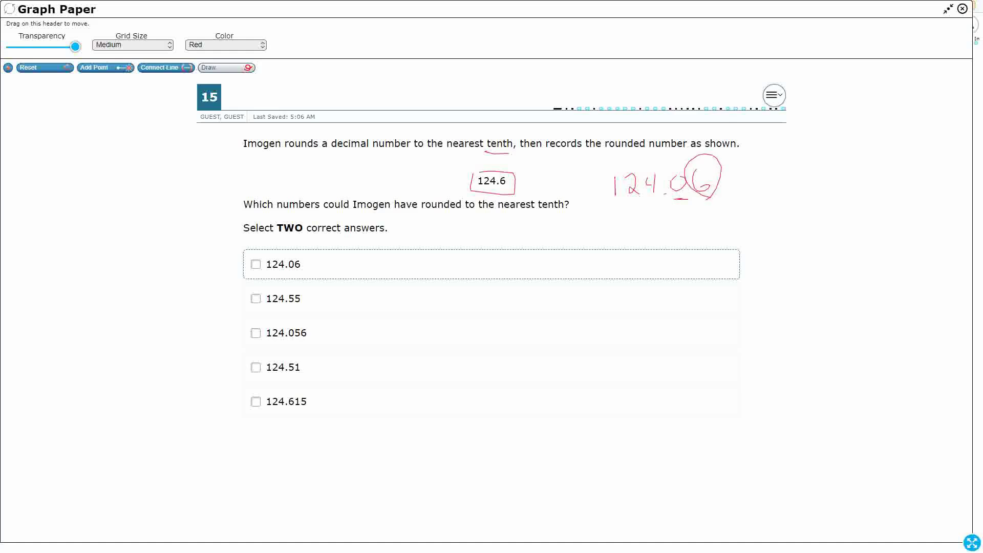
{"action": "left_click_drag", "start_coordinate": [664, 161], "coordinate": [667, 172]}
{"action": "left_click_drag", "start_coordinate": [677, 154], "coordinate": [676, 168]}
{"action": "left_click_drag", "start_coordinate": [615, 212], "coordinate": [614, 233]}
{"action": "left_click_drag", "start_coordinate": [626, 214], "coordinate": [638, 233]}
{"action": "mouse_move", "coordinate": [646, 210]}
{"action": "left_mouse_down"}
{"action": "mouse_move", "coordinate": [653, 234]}
{"action": "mouse_move", "coordinate": [678, 237]}
{"action": "left_mouse_up"}
{"action": "left_click", "coordinate": [663, 232]}
{"action": "mouse_move", "coordinate": [721, 166]}
{"action": "left_mouse_down"}
{"action": "mouse_move", "coordinate": [692, 194]}
{"action": "mouse_move", "coordinate": [697, 230]}
{"action": "mouse_move", "coordinate": [702, 218]}
{"action": "left_mouse_up"}
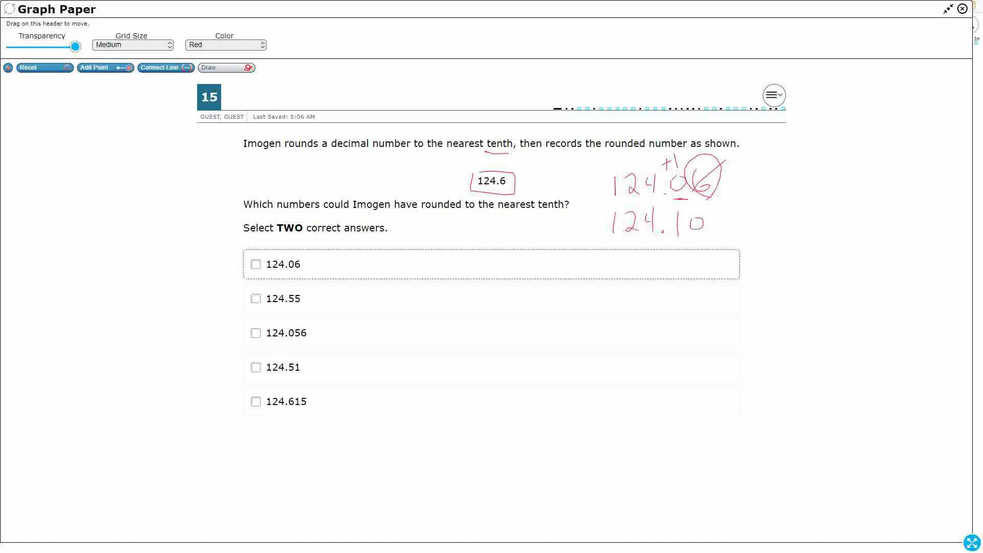
Draw a 124.00–124.10 number line with 124.06 marked and an arrow up to 124.10.
{"action": "mouse_move", "coordinate": [809, 155]}
{"action": "left_mouse_down"}
{"action": "mouse_move", "coordinate": [835, 155]}
{"action": "mouse_move", "coordinate": [822, 240]}
{"action": "mouse_move", "coordinate": [849, 250]}
{"action": "mouse_move", "coordinate": [907, 236]}
{"action": "left_mouse_up"}
{"action": "mouse_move", "coordinate": [845, 146]}
{"action": "left_mouse_down"}
{"action": "mouse_move", "coordinate": [846, 164]}
{"action": "mouse_move", "coordinate": [864, 159]}
{"action": "left_mouse_up"}
{"action": "mouse_move", "coordinate": [869, 148]}
{"action": "left_mouse_down"}
{"action": "mouse_move", "coordinate": [872, 160]}
{"action": "mouse_move", "coordinate": [891, 157]}
{"action": "left_mouse_up"}
{"action": "left_click", "coordinate": [882, 157]}
{"action": "left_click_drag", "start_coordinate": [900, 145], "coordinate": [899, 154]}
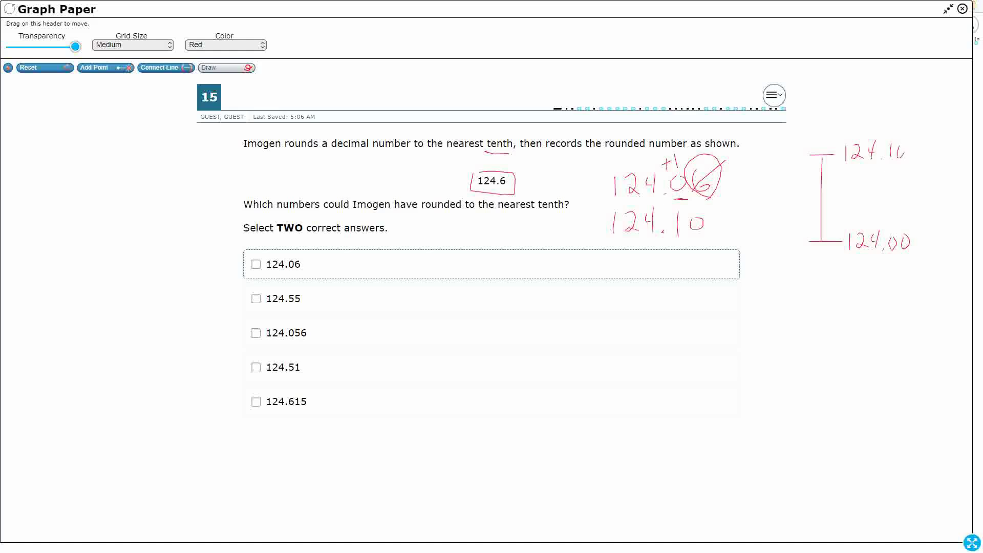
{"action": "left_click_drag", "start_coordinate": [810, 190], "coordinate": [844, 191]}
{"action": "mouse_move", "coordinate": [852, 183]}
{"action": "left_mouse_down"}
{"action": "mouse_move", "coordinate": [871, 195]}
{"action": "mouse_move", "coordinate": [889, 183]}
{"action": "mouse_move", "coordinate": [902, 190]}
{"action": "mouse_move", "coordinate": [877, 193]}
{"action": "left_mouse_up"}
{"action": "mouse_move", "coordinate": [814, 187]}
{"action": "left_mouse_down"}
{"action": "mouse_move", "coordinate": [813, 164]}
{"action": "mouse_move", "coordinate": [824, 170]}
{"action": "left_mouse_up"}
{"action": "left_click_drag", "start_coordinate": [765, 195], "coordinate": [797, 202]}
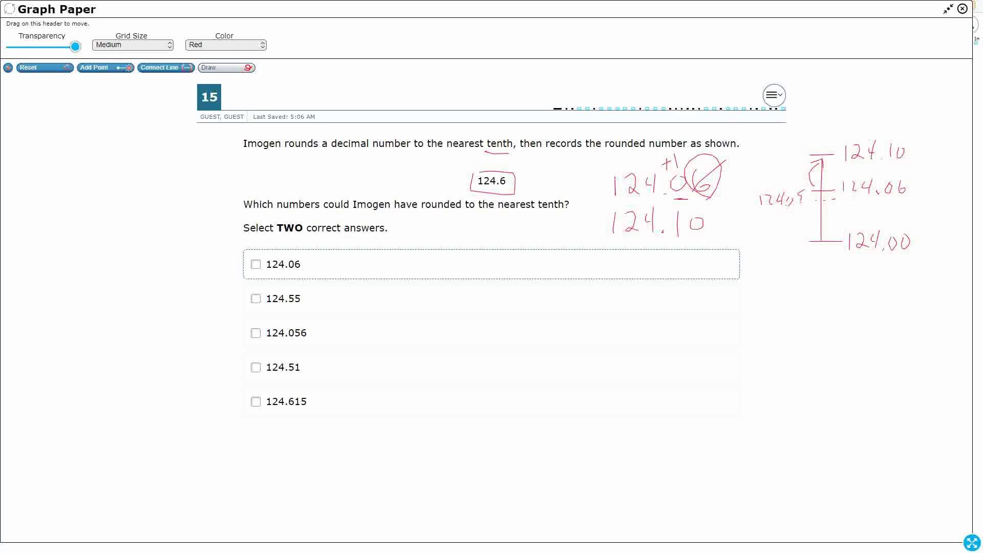
Slash the trailing 0 of 124.10, strike out choice 124.06, and start writing 124.55.
{"action": "left_click_drag", "start_coordinate": [692, 210], "coordinate": [707, 233]}
{"action": "left_click_drag", "start_coordinate": [311, 265], "coordinate": [245, 263]}
{"action": "mouse_move", "coordinate": [457, 289]}
{"action": "left_mouse_down"}
{"action": "mouse_move", "coordinate": [457, 304]}
{"action": "mouse_move", "coordinate": [515, 306]}
{"action": "left_mouse_up"}
Write 124.55 with a +1 above the tenths, round it to 124.6, and slash the dropped 5.
{"action": "left_click", "coordinate": [501, 303]}
{"action": "mouse_move", "coordinate": [512, 291]}
{"action": "left_mouse_down"}
{"action": "mouse_move", "coordinate": [527, 288]}
{"action": "mouse_move", "coordinate": [536, 304]}
{"action": "mouse_move", "coordinate": [551, 285]}
{"action": "left_mouse_up"}
{"action": "left_click_drag", "start_coordinate": [510, 312], "coordinate": [522, 311]}
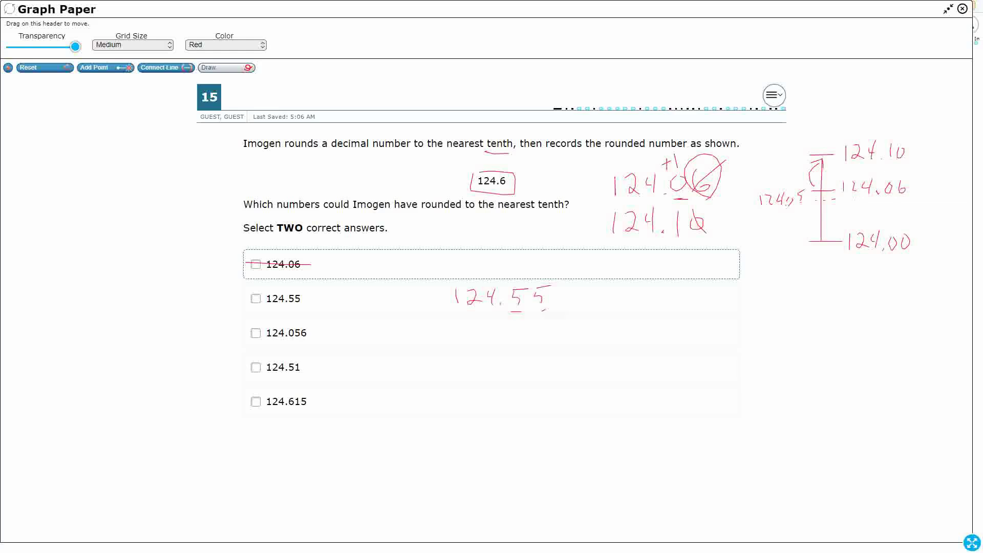
{"action": "left_click_drag", "start_coordinate": [548, 279], "coordinate": [535, 286]}
{"action": "left_click_drag", "start_coordinate": [504, 278], "coordinate": [519, 275]}
{"action": "left_click_drag", "start_coordinate": [528, 265], "coordinate": [525, 282]}
{"action": "mouse_move", "coordinate": [457, 323]}
{"action": "left_mouse_down"}
{"action": "mouse_move", "coordinate": [458, 339]}
{"action": "mouse_move", "coordinate": [486, 333]}
{"action": "left_mouse_up"}
{"action": "mouse_move", "coordinate": [485, 320]}
{"action": "left_mouse_down"}
{"action": "mouse_move", "coordinate": [486, 341]}
{"action": "mouse_move", "coordinate": [511, 339]}
{"action": "left_mouse_up"}
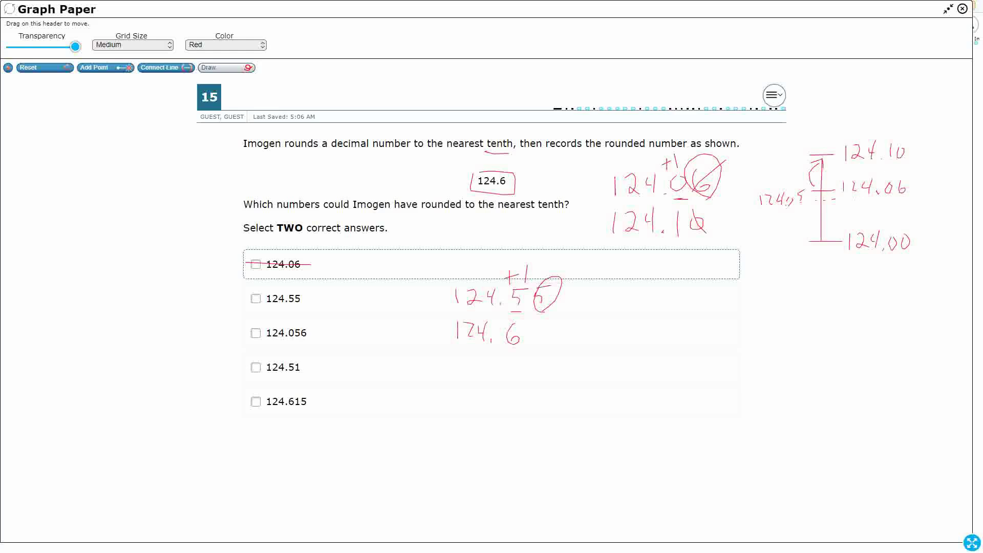
{"action": "mouse_move", "coordinate": [551, 279]}
{"action": "left_mouse_down"}
{"action": "mouse_move", "coordinate": [529, 299]}
{"action": "mouse_move", "coordinate": [529, 344]}
{"action": "mouse_move", "coordinate": [541, 326]}
{"action": "mouse_move", "coordinate": [524, 346]}
{"action": "left_mouse_up"}
Tick choice 124.55 and draw a 124.50–124.60 number line with 124.55 arrowed to 124.60.
{"action": "left_click_drag", "start_coordinate": [251, 294], "coordinate": [268, 288]}
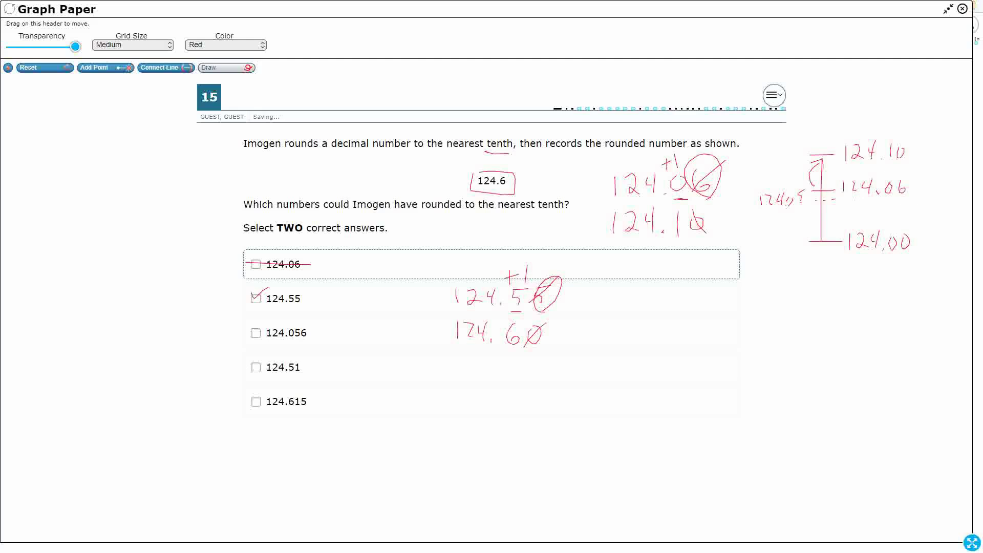
{"action": "mouse_move", "coordinate": [685, 288]}
{"action": "left_mouse_down"}
{"action": "mouse_move", "coordinate": [689, 357]}
{"action": "mouse_move", "coordinate": [705, 287]}
{"action": "left_mouse_up"}
{"action": "mouse_move", "coordinate": [674, 358]}
{"action": "left_mouse_down"}
{"action": "mouse_move", "coordinate": [741, 363]}
{"action": "mouse_move", "coordinate": [778, 352]}
{"action": "left_mouse_up"}
{"action": "left_click", "coordinate": [747, 362]}
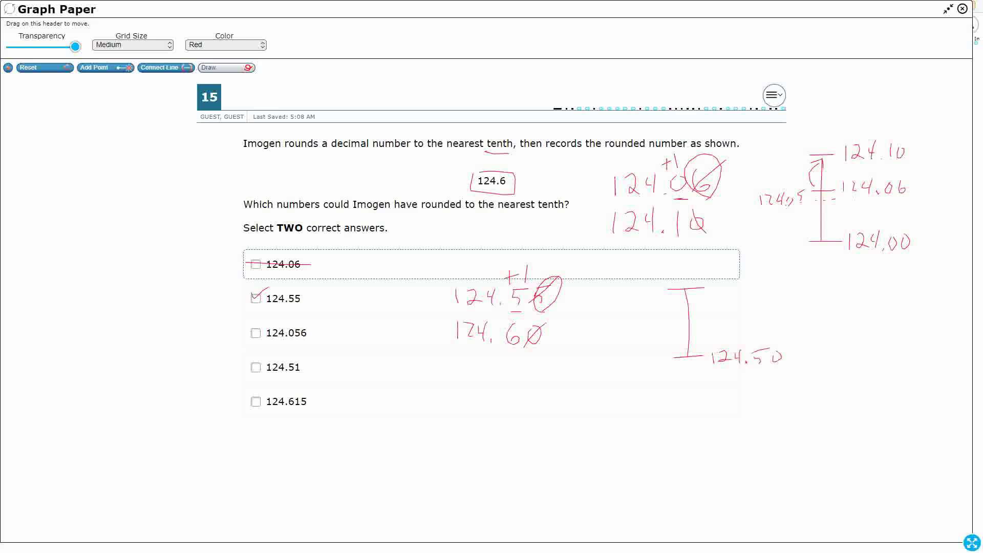
{"action": "mouse_move", "coordinate": [717, 282]}
{"action": "left_mouse_down"}
{"action": "mouse_move", "coordinate": [739, 295]}
{"action": "mouse_move", "coordinate": [762, 287]}
{"action": "left_mouse_up"}
{"action": "left_click_drag", "start_coordinate": [666, 321], "coordinate": [753, 323]}
{"action": "mouse_move", "coordinate": [766, 310]}
{"action": "left_mouse_down"}
{"action": "mouse_move", "coordinate": [766, 322]}
{"action": "mouse_move", "coordinate": [777, 309]}
{"action": "left_mouse_up"}
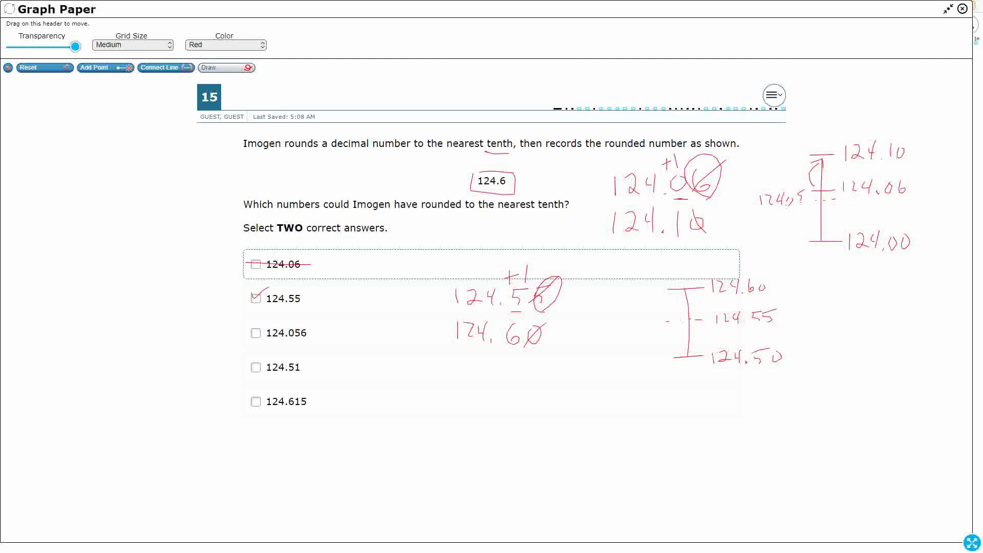
{"action": "mouse_move", "coordinate": [699, 318]}
{"action": "left_mouse_down"}
{"action": "mouse_move", "coordinate": [694, 300]}
{"action": "mouse_move", "coordinate": [711, 297]}
{"action": "left_mouse_up"}
{"action": "mouse_move", "coordinate": [430, 393]}
{"action": "left_mouse_down"}
{"action": "mouse_move", "coordinate": [430, 417]}
{"action": "mouse_move", "coordinate": [468, 408]}
{"action": "mouse_move", "coordinate": [471, 417]}
{"action": "mouse_move", "coordinate": [493, 403]}
{"action": "mouse_move", "coordinate": [509, 414]}
{"action": "mouse_move", "coordinate": [530, 394]}
{"action": "left_mouse_up"}
Write 124.056 and round it to 124.1, underlining both 124.10 and 124.1 results.
{"action": "left_click", "coordinate": [477, 417]}
{"action": "mouse_move", "coordinate": [544, 397]}
{"action": "left_mouse_down"}
{"action": "mouse_move", "coordinate": [537, 416]}
{"action": "mouse_move", "coordinate": [543, 408]}
{"action": "left_mouse_up"}
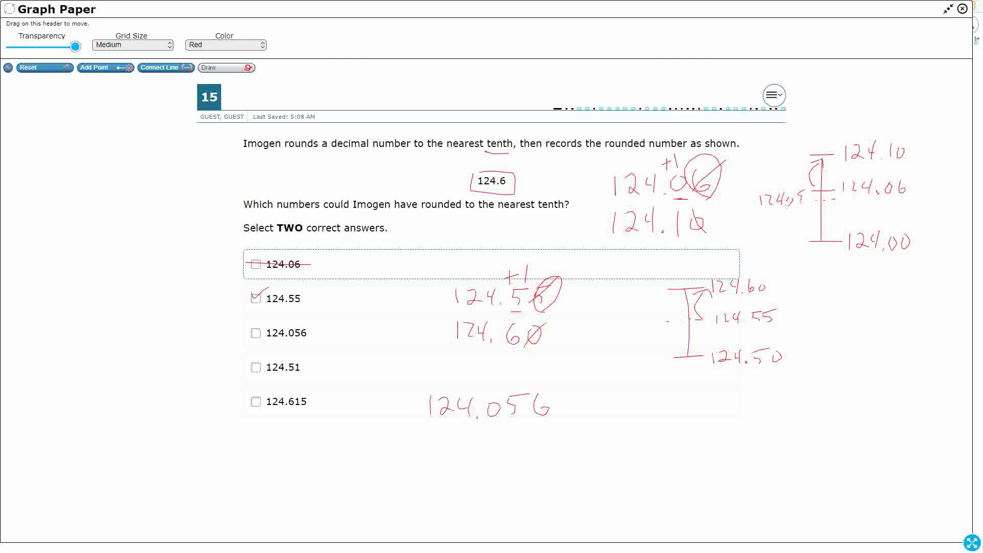
{"action": "left_click_drag", "start_coordinate": [482, 425], "coordinate": [496, 424]}
{"action": "mouse_move", "coordinate": [526, 386]}
{"action": "left_mouse_down"}
{"action": "mouse_move", "coordinate": [512, 424]}
{"action": "mouse_move", "coordinate": [515, 389]}
{"action": "mouse_move", "coordinate": [498, 368]}
{"action": "mouse_move", "coordinate": [490, 400]}
{"action": "mouse_move", "coordinate": [506, 422]}
{"action": "left_mouse_up"}
{"action": "left_click_drag", "start_coordinate": [557, 380], "coordinate": [530, 423]}
{"action": "left_click_drag", "start_coordinate": [433, 441], "coordinate": [433, 463]}
{"action": "left_click_drag", "start_coordinate": [443, 445], "coordinate": [476, 463]}
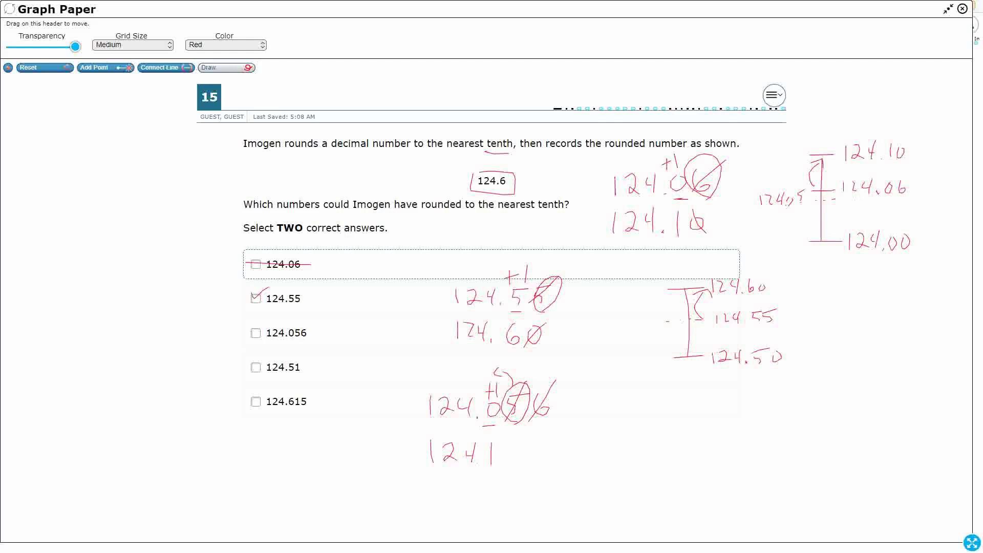
{"action": "mouse_move", "coordinate": [516, 445]}
{"action": "left_mouse_down"}
{"action": "mouse_move", "coordinate": [542, 448]}
{"action": "mouse_move", "coordinate": [531, 443]}
{"action": "left_mouse_up"}
{"action": "left_click_drag", "start_coordinate": [530, 467], "coordinate": [554, 440]}
{"action": "left_click", "coordinate": [478, 464]}
{"action": "left_click_drag", "start_coordinate": [609, 245], "coordinate": [681, 242]}
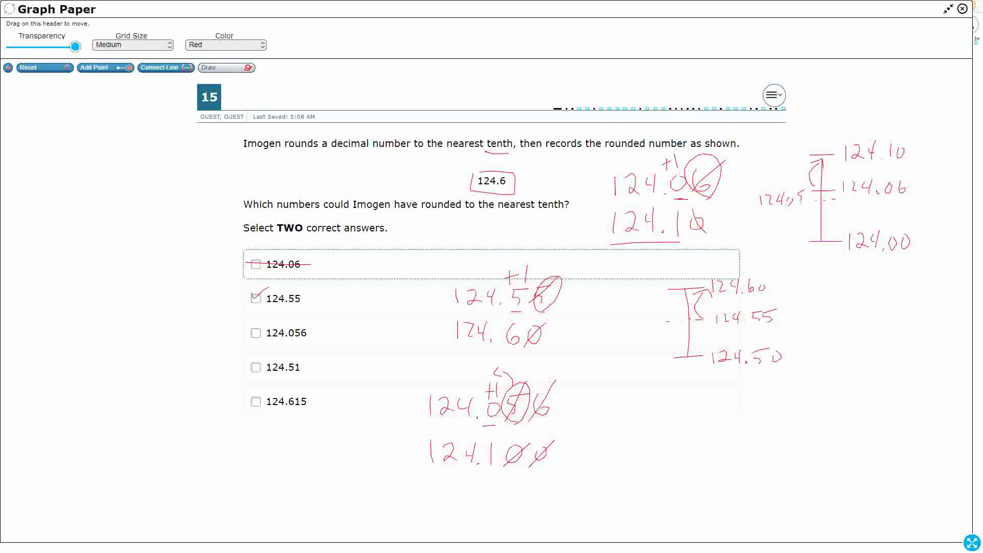
{"action": "left_click_drag", "start_coordinate": [430, 476], "coordinate": [490, 470]}
Switch ink to blue, label 124.056 on the first number line, and strike out choice 124.056.
{"action": "mouse_move", "coordinate": [681, 407]}
{"action": "left_mouse_down"}
{"action": "mouse_move", "coordinate": [685, 507]}
{"action": "mouse_move", "coordinate": [701, 508]}
{"action": "mouse_move", "coordinate": [701, 403]}
{"action": "left_mouse_up"}
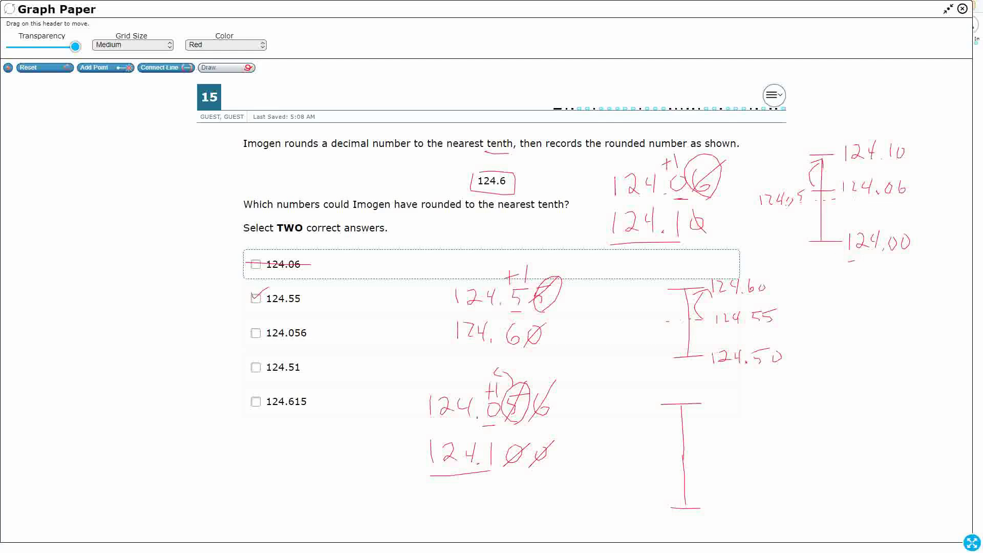
{"action": "left_click", "coordinate": [225, 45]}
{"action": "left_click", "coordinate": [205, 72]}
{"action": "left_click_drag", "start_coordinate": [846, 195], "coordinate": [889, 201]}
{"action": "mouse_move", "coordinate": [900, 195]}
{"action": "left_mouse_down"}
{"action": "mouse_move", "coordinate": [896, 202]}
{"action": "mouse_move", "coordinate": [910, 200]}
{"action": "left_mouse_up"}
{"action": "left_click_drag", "start_coordinate": [247, 335], "coordinate": [306, 330]}
Return to red ink and write 124.51 rounding to 124.5 in the left margin.
{"action": "left_click", "coordinate": [225, 44]}
{"action": "left_click", "coordinate": [205, 115]}
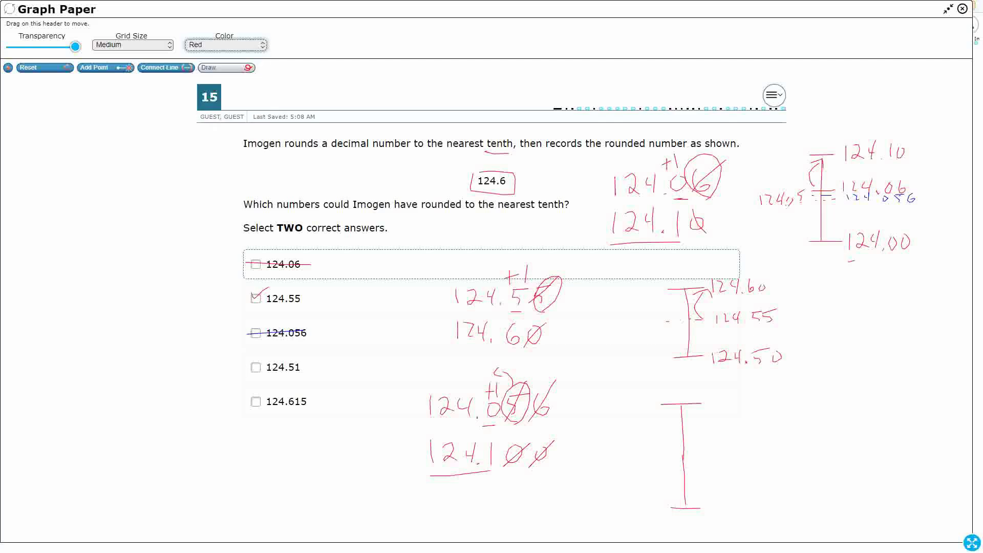
{"action": "left_click_drag", "start_coordinate": [57, 149], "coordinate": [58, 180]}
{"action": "mouse_move", "coordinate": [67, 153]}
{"action": "left_mouse_down"}
{"action": "mouse_move", "coordinate": [78, 153]}
{"action": "mouse_move", "coordinate": [79, 173]}
{"action": "left_mouse_up"}
{"action": "mouse_move", "coordinate": [89, 153]}
{"action": "left_mouse_down"}
{"action": "mouse_move", "coordinate": [88, 164]}
{"action": "mouse_move", "coordinate": [99, 162]}
{"action": "left_mouse_up"}
{"action": "mouse_move", "coordinate": [99, 149]}
{"action": "left_mouse_down"}
{"action": "mouse_move", "coordinate": [99, 172]}
{"action": "mouse_move", "coordinate": [117, 174]}
{"action": "mouse_move", "coordinate": [138, 147]}
{"action": "mouse_move", "coordinate": [153, 167]}
{"action": "mouse_move", "coordinate": [135, 179]}
{"action": "left_mouse_up"}
{"action": "left_click", "coordinate": [108, 172]}
{"action": "left_click_drag", "start_coordinate": [154, 132], "coordinate": [147, 144]}
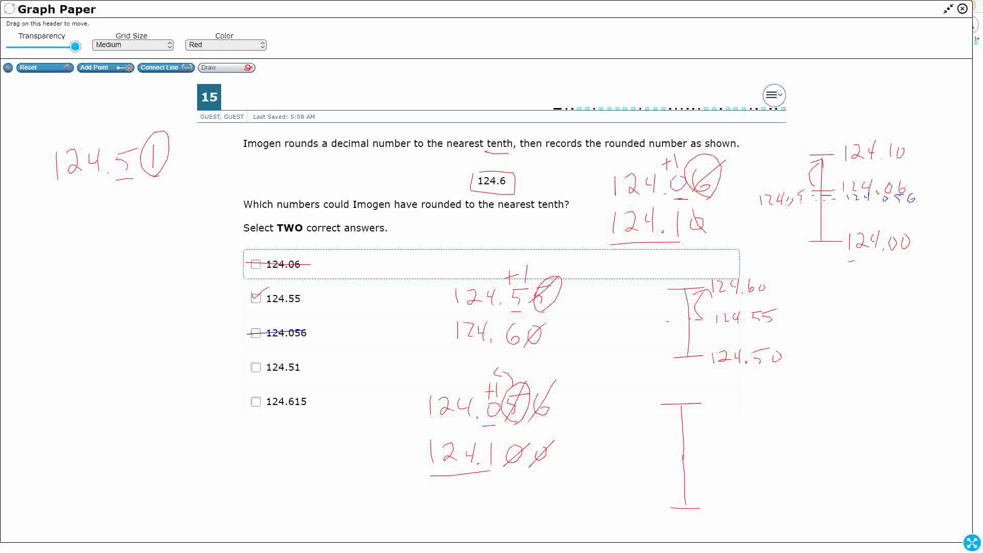
{"action": "left_click_drag", "start_coordinate": [169, 137], "coordinate": [138, 171]}
{"action": "mouse_move", "coordinate": [56, 205]}
{"action": "left_mouse_down"}
{"action": "mouse_move", "coordinate": [54, 224]}
{"action": "mouse_move", "coordinate": [85, 213]}
{"action": "mouse_move", "coordinate": [119, 223]}
{"action": "mouse_move", "coordinate": [141, 195]}
{"action": "left_mouse_up"}
{"action": "left_click", "coordinate": [101, 220]}
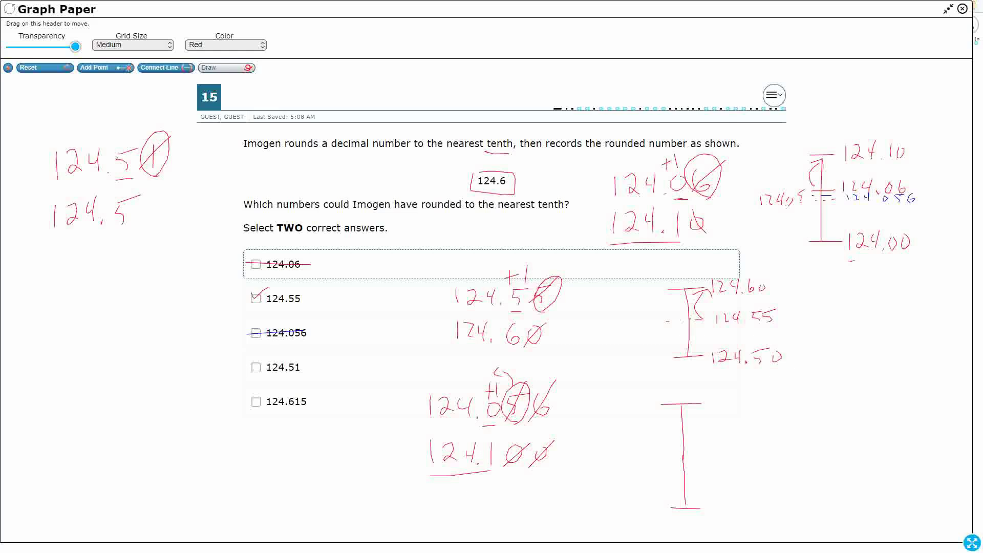
Draw a left number line labelled 124.50 at the bottom and 124.60 at the top.
{"action": "mouse_move", "coordinate": [95, 275]}
{"action": "left_mouse_down"}
{"action": "mouse_move", "coordinate": [135, 271]}
{"action": "mouse_move", "coordinate": [110, 387]}
{"action": "mouse_move", "coordinate": [163, 389]}
{"action": "left_mouse_up"}
{"action": "mouse_move", "coordinate": [168, 374]}
{"action": "left_mouse_down"}
{"action": "mouse_move", "coordinate": [177, 390]}
{"action": "mouse_move", "coordinate": [195, 389]}
{"action": "mouse_move", "coordinate": [203, 369]}
{"action": "mouse_move", "coordinate": [217, 369]}
{"action": "left_mouse_up"}
{"action": "left_click_drag", "start_coordinate": [142, 262], "coordinate": [164, 276]}
{"action": "mouse_move", "coordinate": [168, 262]}
{"action": "left_mouse_down"}
{"action": "mouse_move", "coordinate": [178, 277]}
{"action": "mouse_move", "coordinate": [211, 263]}
{"action": "left_mouse_up"}
{"action": "left_click", "coordinate": [183, 276]}
Mark the midpoint 124.55 and place 124.51 just above the bottom of the number line.
{"action": "left_click_drag", "start_coordinate": [86, 330], "coordinate": [91, 331]}
{"action": "left_click_drag", "start_coordinate": [101, 330], "coordinate": [145, 334]}
{"action": "left_click_drag", "start_coordinate": [149, 321], "coordinate": [160, 332]}
{"action": "left_click_drag", "start_coordinate": [169, 316], "coordinate": [175, 326]}
{"action": "mouse_move", "coordinate": [173, 315]}
{"action": "left_mouse_down"}
{"action": "mouse_move", "coordinate": [174, 332]}
{"action": "mouse_move", "coordinate": [193, 331]}
{"action": "left_mouse_up"}
{"action": "left_click", "coordinate": [178, 331]}
{"action": "mouse_move", "coordinate": [192, 321]}
{"action": "left_mouse_down"}
{"action": "mouse_move", "coordinate": [211, 327]}
{"action": "mouse_move", "coordinate": [225, 311]}
{"action": "left_mouse_up"}
{"action": "left_click_drag", "start_coordinate": [100, 372], "coordinate": [143, 369]}
{"action": "left_click_drag", "start_coordinate": [148, 360], "coordinate": [187, 364]}
{"action": "left_click_drag", "start_coordinate": [183, 358], "coordinate": [191, 356]}
{"action": "mouse_move", "coordinate": [199, 356]}
{"action": "left_mouse_down"}
{"action": "mouse_move", "coordinate": [197, 367]}
{"action": "mouse_move", "coordinate": [311, 365]}
{"action": "left_mouse_up"}
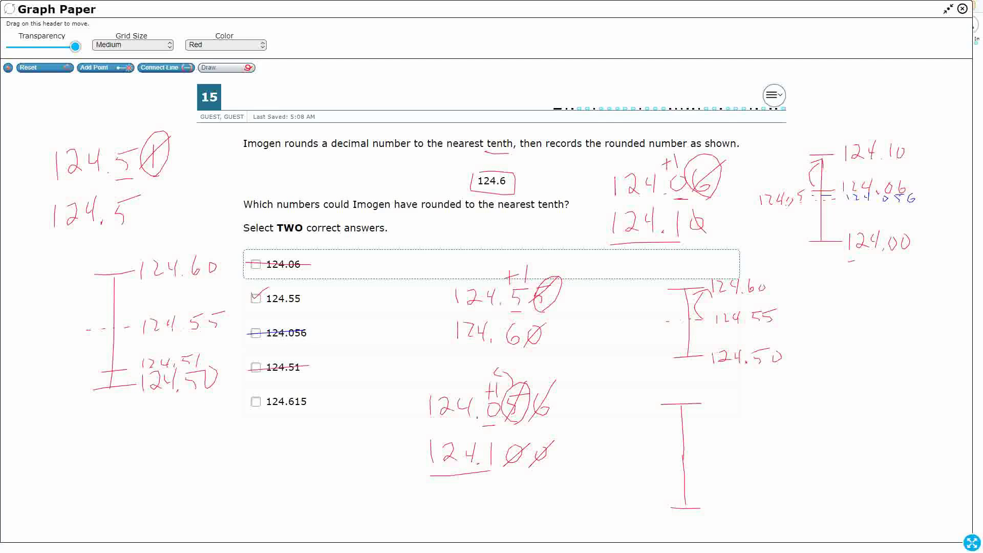
Write 124.615 and round it to 124.6, slashing the dropped digits 15.
{"action": "left_click_drag", "start_coordinate": [91, 426], "coordinate": [91, 448]}
{"action": "mouse_move", "coordinate": [104, 429]}
{"action": "left_mouse_down"}
{"action": "mouse_move", "coordinate": [116, 446]}
{"action": "mouse_move", "coordinate": [141, 436]}
{"action": "left_mouse_up"}
{"action": "left_click", "coordinate": [144, 445]}
{"action": "mouse_move", "coordinate": [139, 423]}
{"action": "left_mouse_down"}
{"action": "mouse_move", "coordinate": [138, 445]}
{"action": "mouse_move", "coordinate": [156, 436]}
{"action": "mouse_move", "coordinate": [188, 443]}
{"action": "left_mouse_up"}
{"action": "left_click_drag", "start_coordinate": [186, 427], "coordinate": [210, 421]}
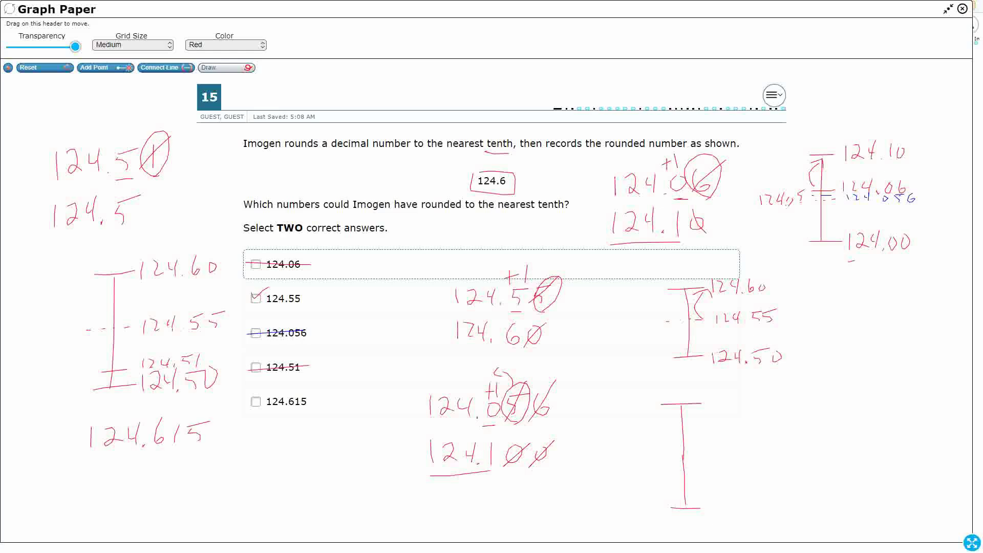
{"action": "left_click_drag", "start_coordinate": [149, 453], "coordinate": [166, 454]}
{"action": "left_click_drag", "start_coordinate": [183, 416], "coordinate": [173, 425]}
{"action": "left_click_drag", "start_coordinate": [186, 444], "coordinate": [219, 416]}
Box the rounded 124.6 and select 124.615 and 124.55 as the answers.
{"action": "mouse_move", "coordinate": [82, 459]}
{"action": "left_mouse_down"}
{"action": "mouse_move", "coordinate": [167, 405]}
{"action": "mouse_move", "coordinate": [81, 456]}
{"action": "left_mouse_up"}
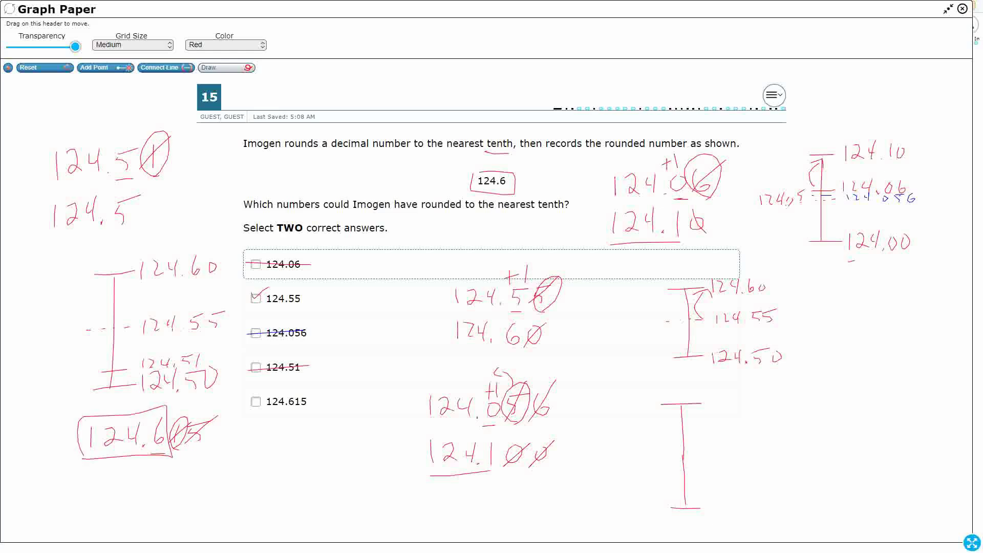
{"action": "left_click", "coordinate": [256, 401]}
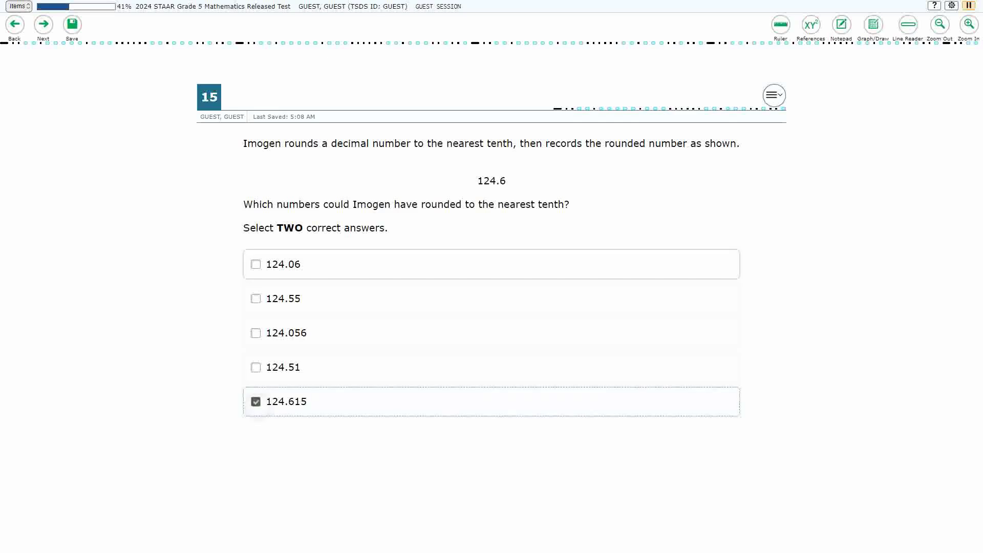
{"action": "left_click", "coordinate": [256, 298]}
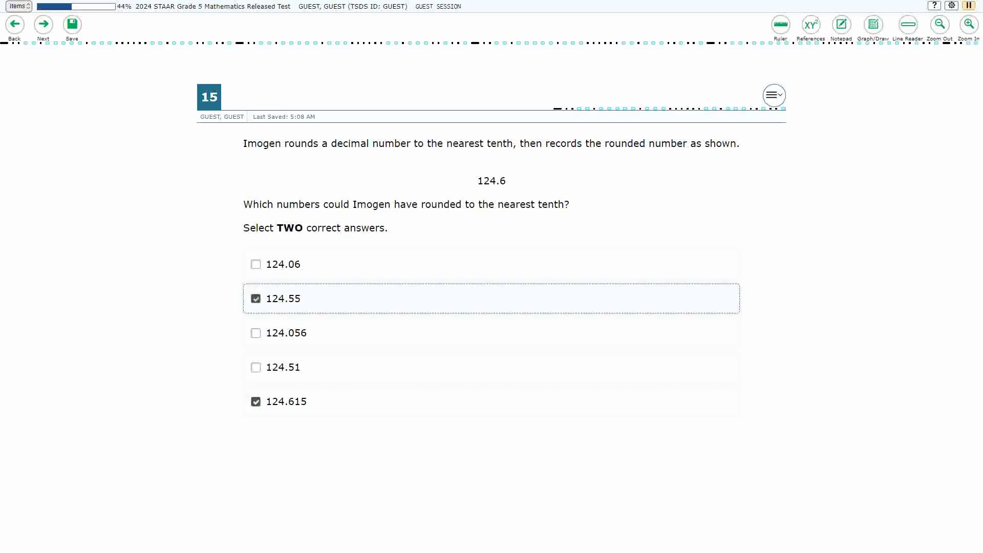